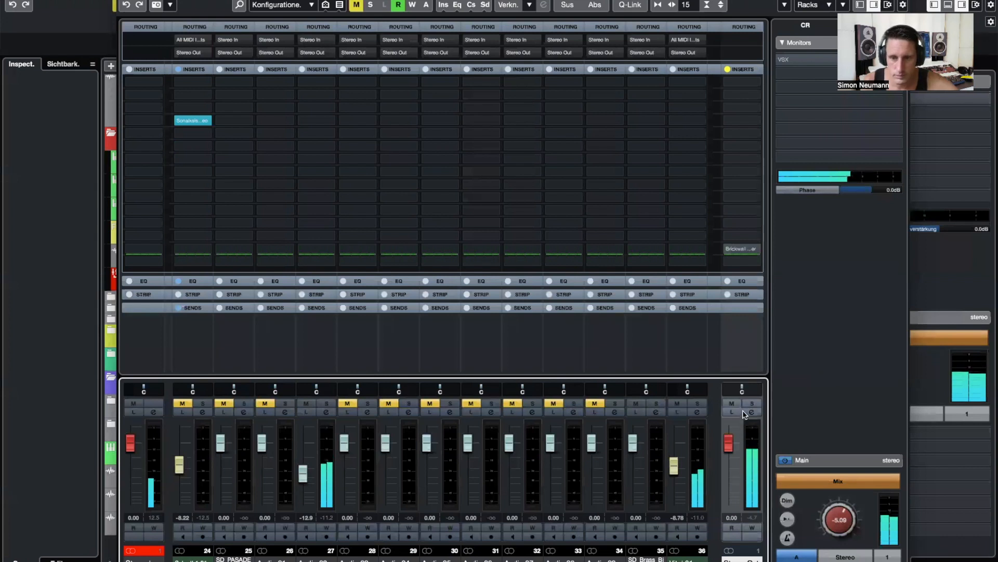
Open the Stereo Out channel settings over the project window and insert Pro-Q 3 in the first insert slot.
{"action": "left_click", "coordinate": [751, 412]}
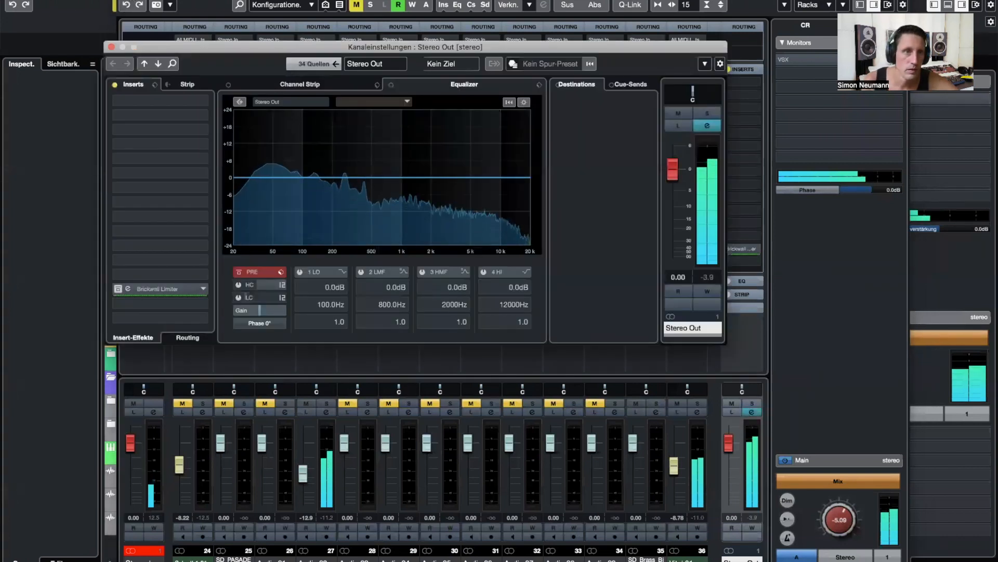
{"action": "left_click", "coordinate": [125, 0]}
{"action": "left_click_drag", "start_coordinate": [287, 49], "coordinate": [459, 236]}
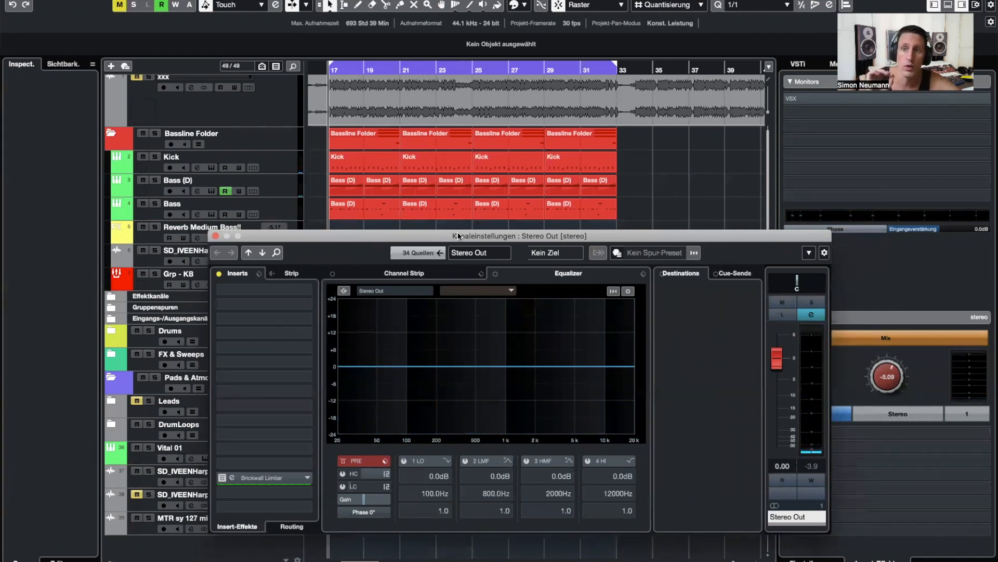
{"action": "left_click", "coordinate": [311, 291]}
{"action": "type", "text": "pro"}
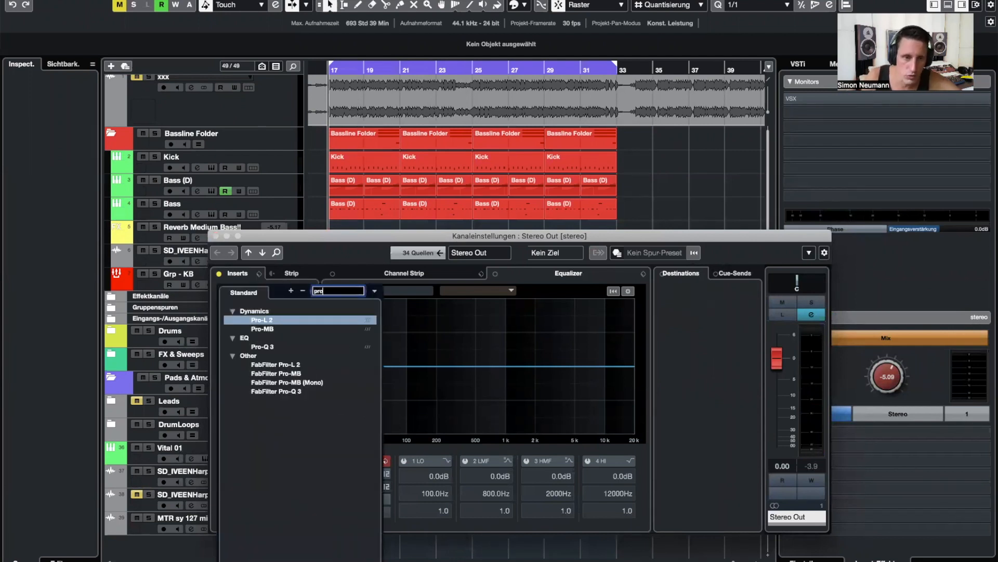
{"action": "left_click", "coordinate": [262, 346]}
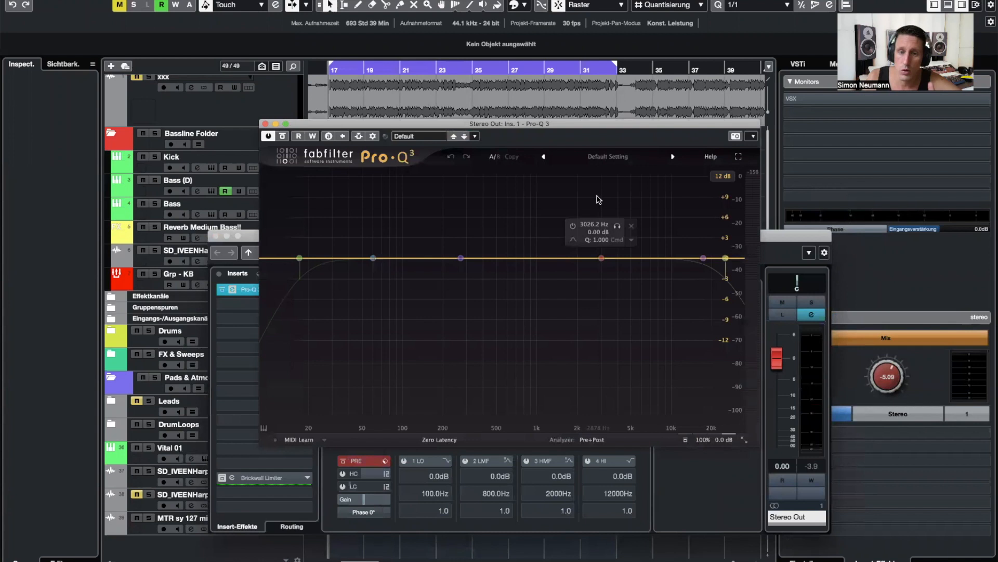
Enable the low cut band in Pro-Q 3 and set the processing mode to Linear Phase.
{"action": "mouse_move", "coordinate": [298, 257]}
{"action": "left_click", "coordinate": [271, 226]}
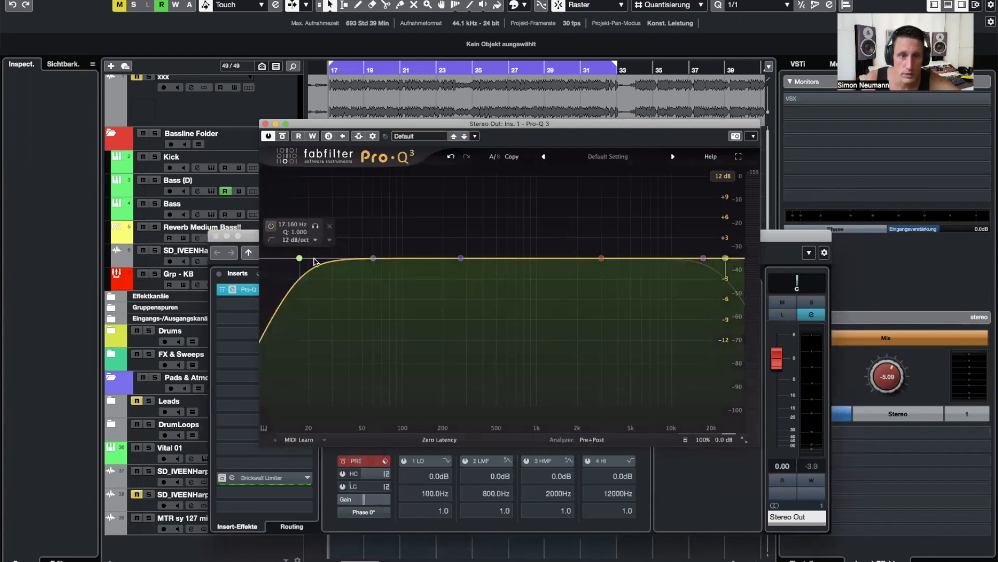
{"action": "left_click", "coordinate": [445, 440]}
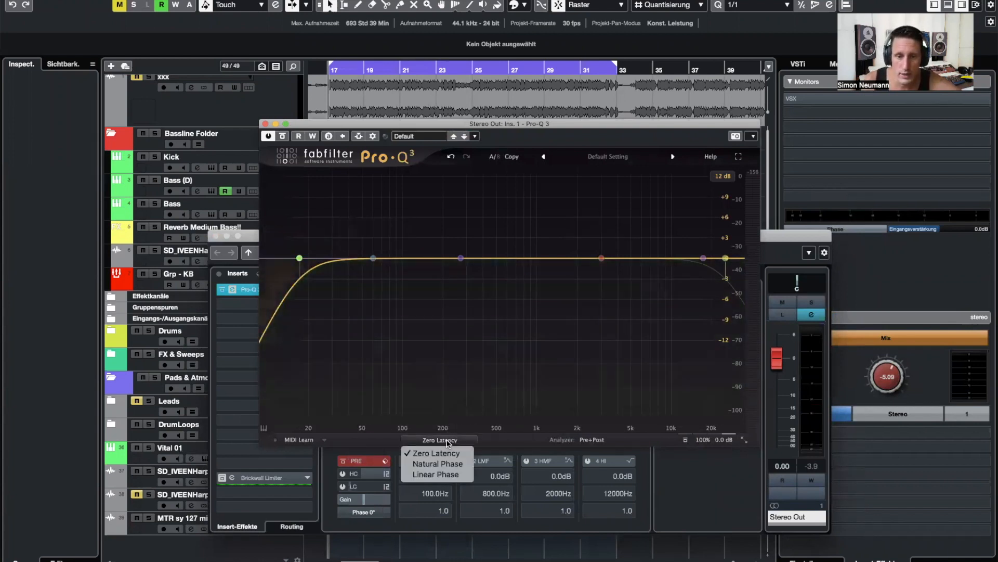
{"action": "left_click", "coordinate": [448, 475]}
Move the low cut to about 25.5 Hz, check its slope options, and delete the low cut band.
{"action": "left_click_drag", "start_coordinate": [299, 257], "coordinate": [324, 261]}
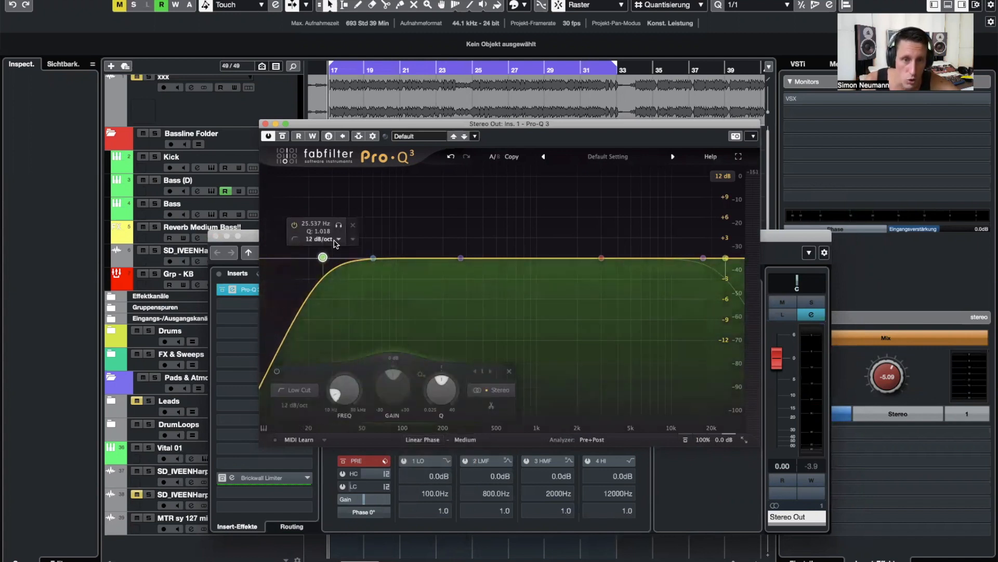
{"action": "left_click", "coordinate": [336, 242]}
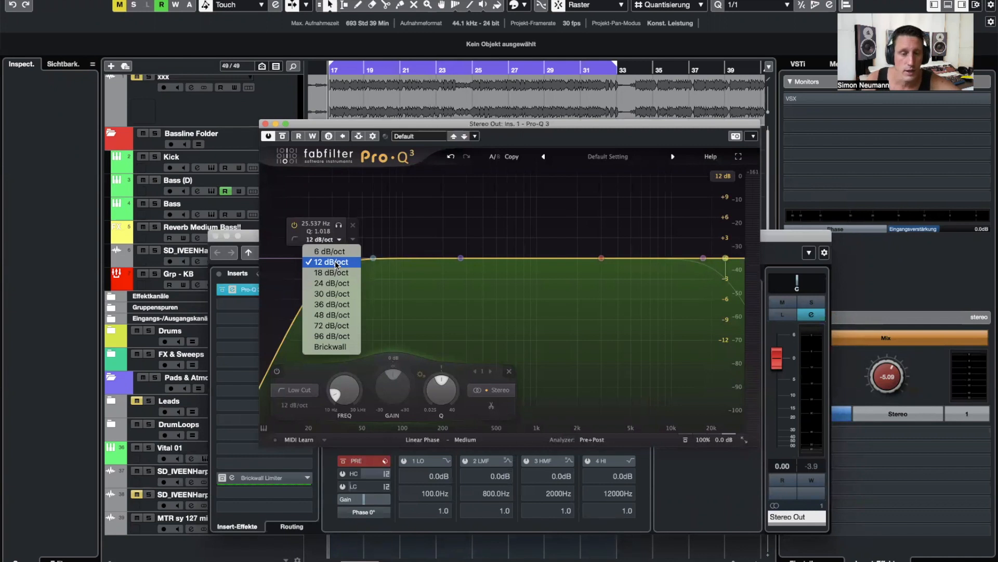
{"action": "left_click_drag", "start_coordinate": [315, 129], "coordinate": [330, 129]}
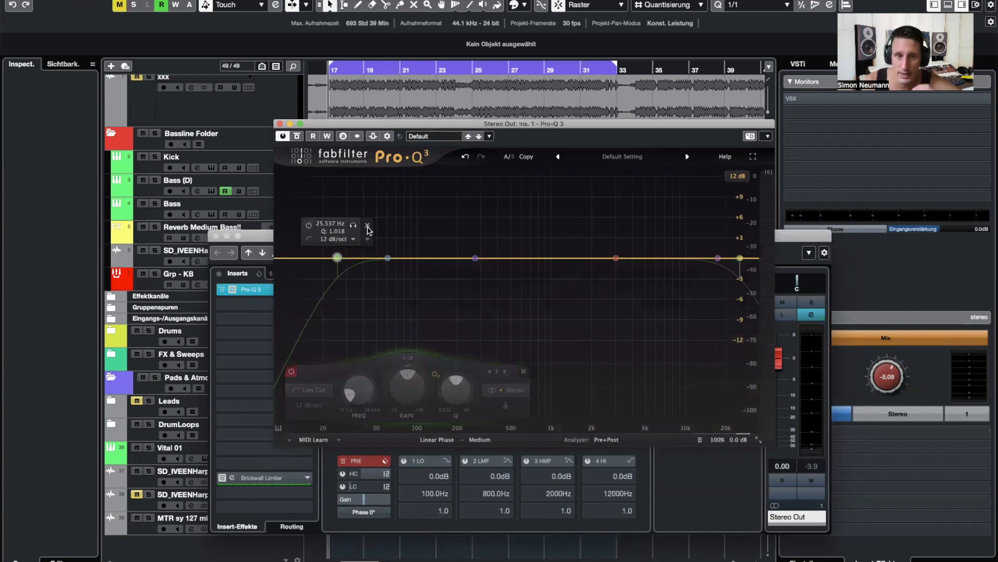
{"action": "left_click", "coordinate": [367, 226]}
Shape the low shelf band as a cut with a Q of about 0.53, a frequency of 50 Hz and a gain of -7.5 dB.
{"action": "left_click_drag", "start_coordinate": [387, 259], "coordinate": [402, 310]}
{"action": "left_click", "coordinate": [342, 301]}
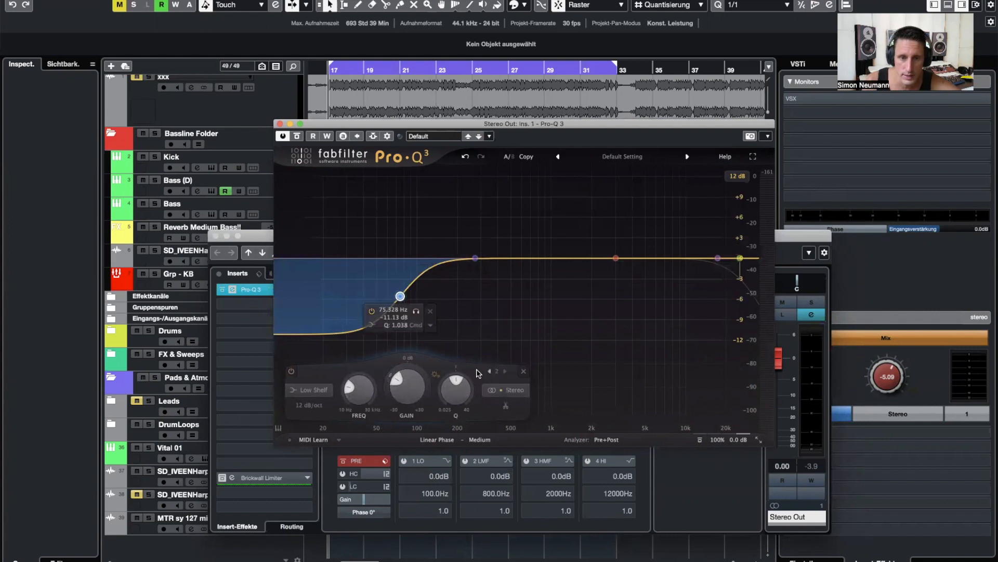
{"action": "left_click_drag", "start_coordinate": [457, 394], "coordinate": [464, 405]}
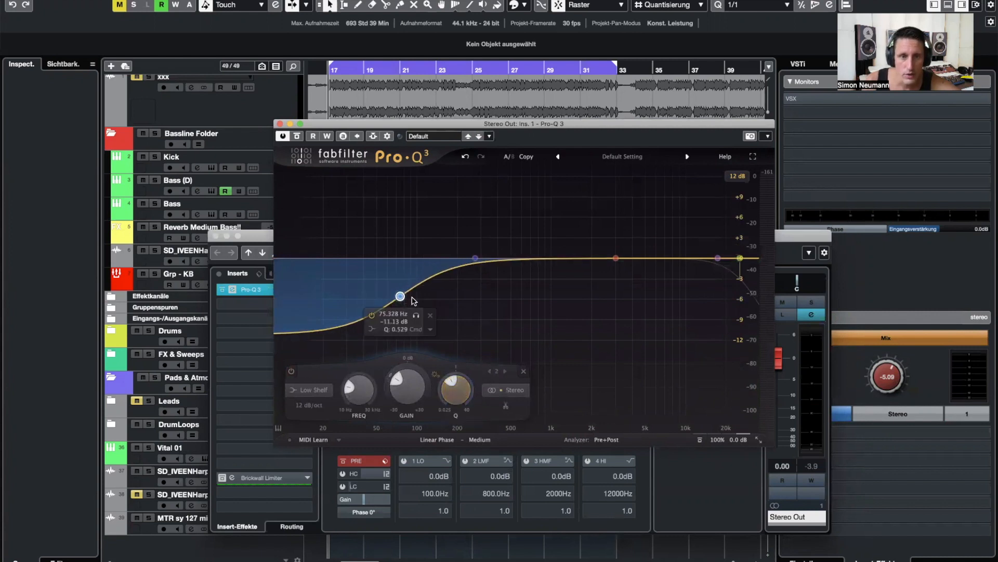
{"action": "left_click_drag", "start_coordinate": [399, 288], "coordinate": [376, 278]}
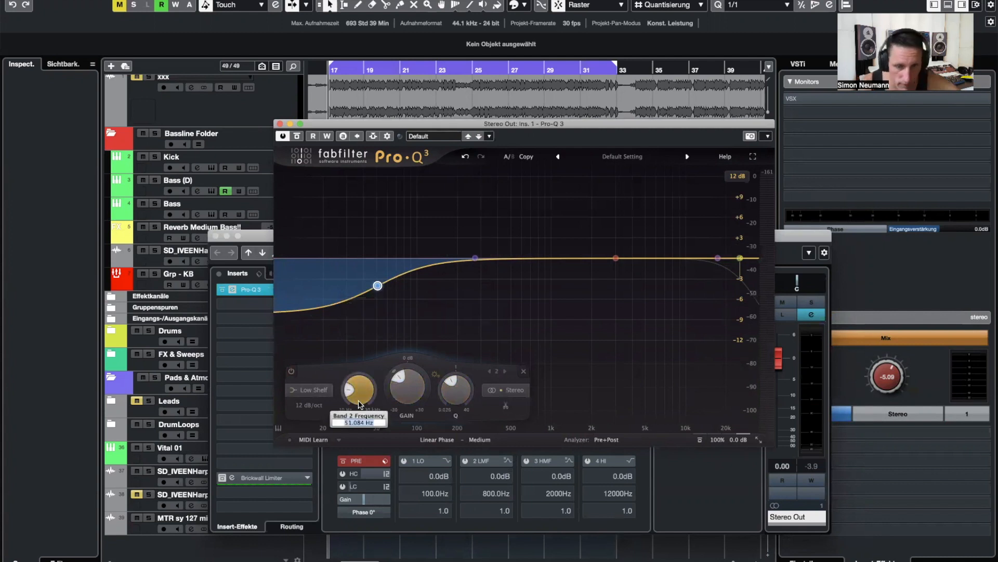
{"action": "type", "text": "50"}
{"action": "key", "text": "Return"}
{"action": "double_click", "coordinate": [410, 391]}
{"action": "type", "text": "-7.5"}
{"action": "key", "text": "Return"}
Set the display range to 3 dB, reduce the low shelf's cut while moving it to about 100 Hz, and close Pro-Q 3.
{"action": "left_click", "coordinate": [738, 176]}
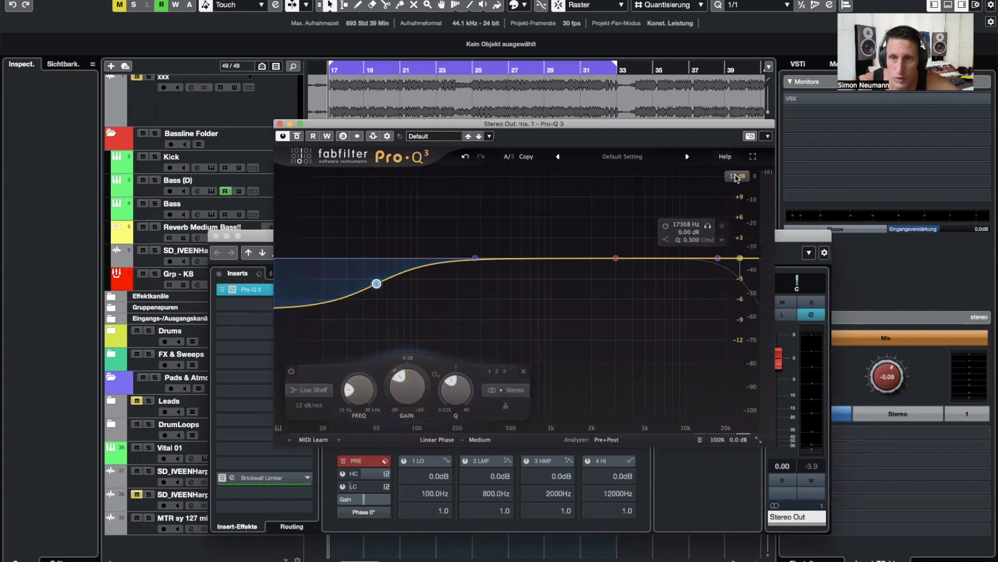
{"action": "left_click", "coordinate": [745, 187]}
{"action": "left_click_drag", "start_coordinate": [400, 394], "coordinate": [406, 361]}
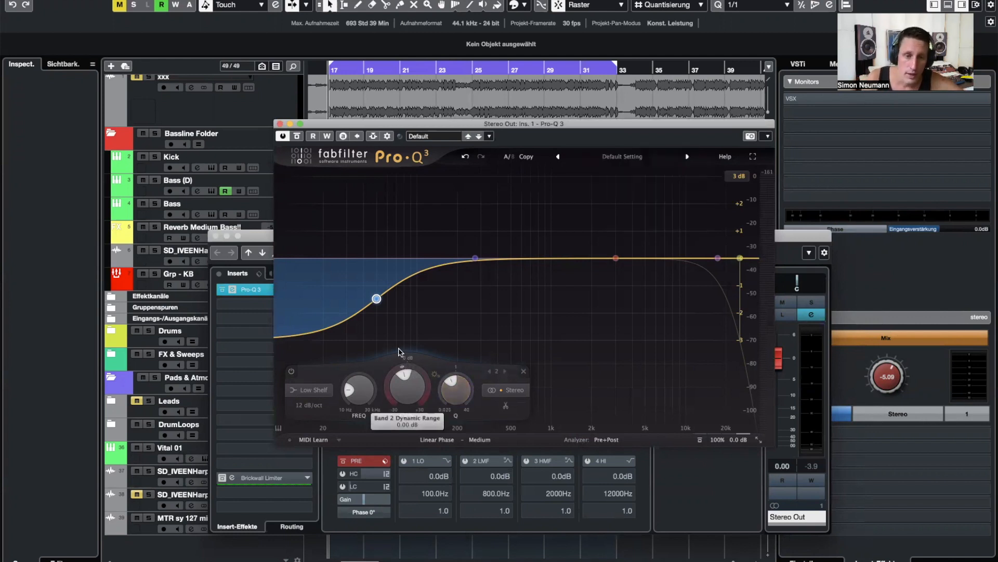
{"action": "mouse_move", "coordinate": [378, 321]}
{"action": "left_click_drag", "start_coordinate": [377, 299], "coordinate": [417, 265]}
{"action": "left_click", "coordinate": [280, 124]}
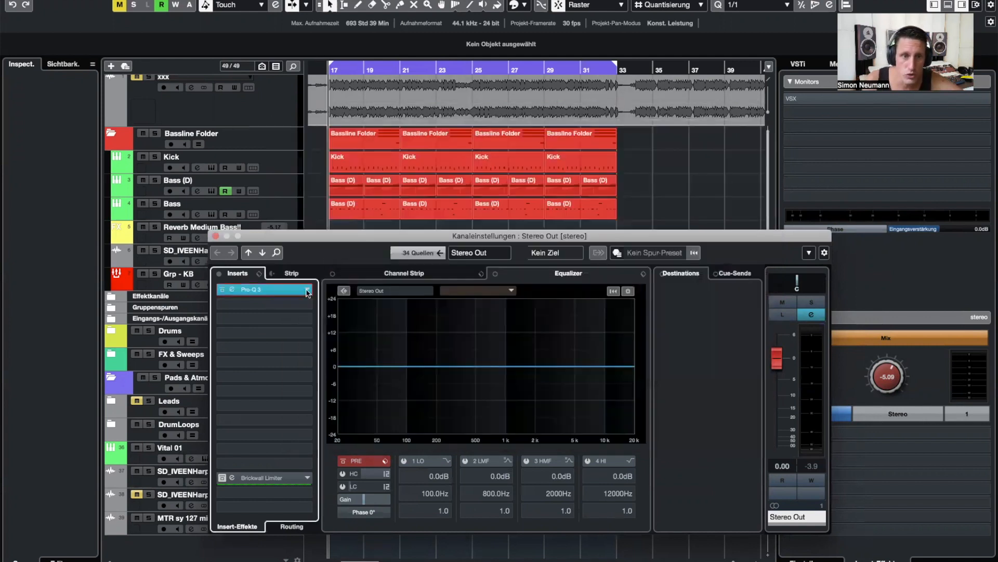
Search the effects for nova and insert TDR Nova in the second insert slot of the Stereo Out channel.
{"action": "left_click", "coordinate": [289, 290]}
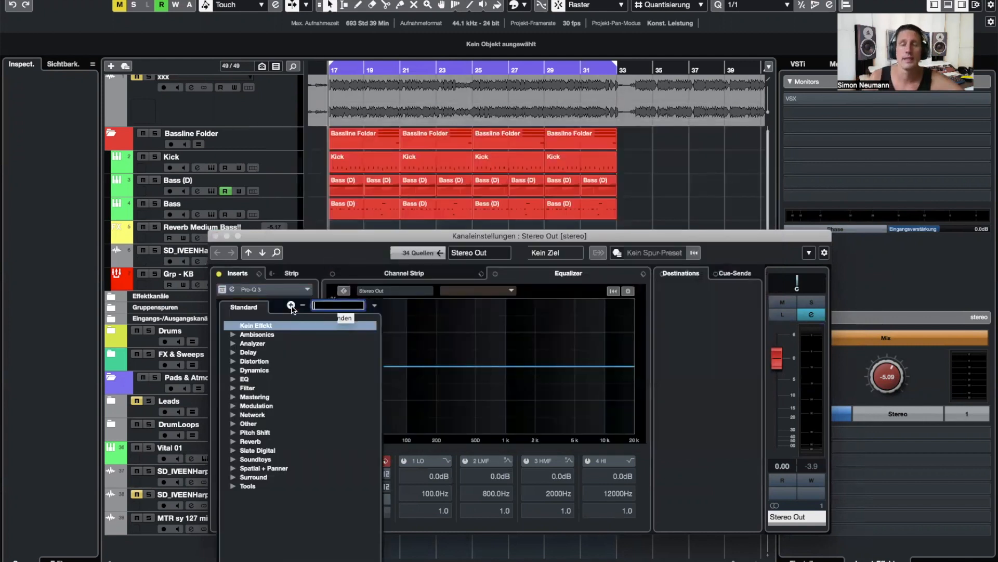
{"action": "type", "text": "nova"}
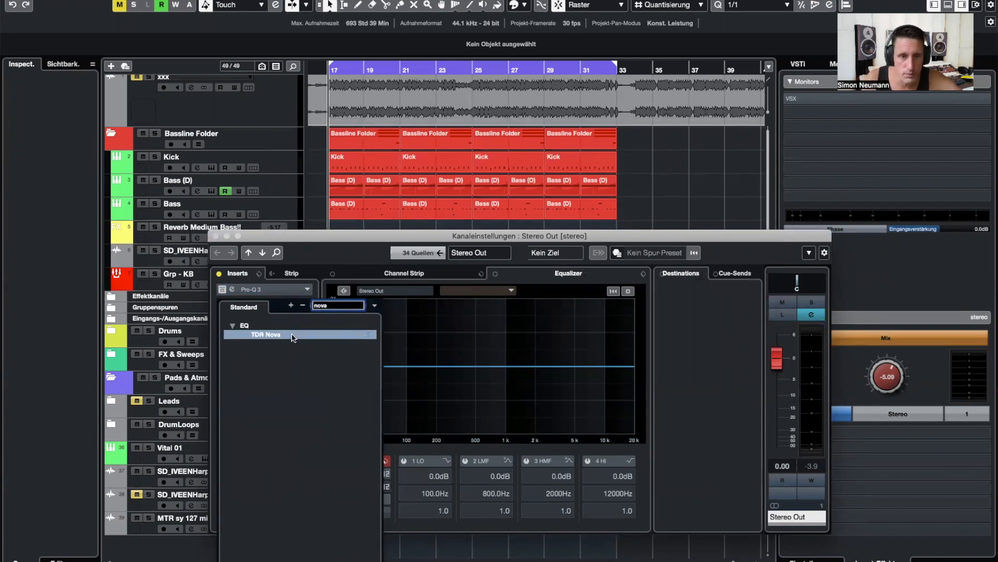
{"action": "left_click", "coordinate": [292, 336]}
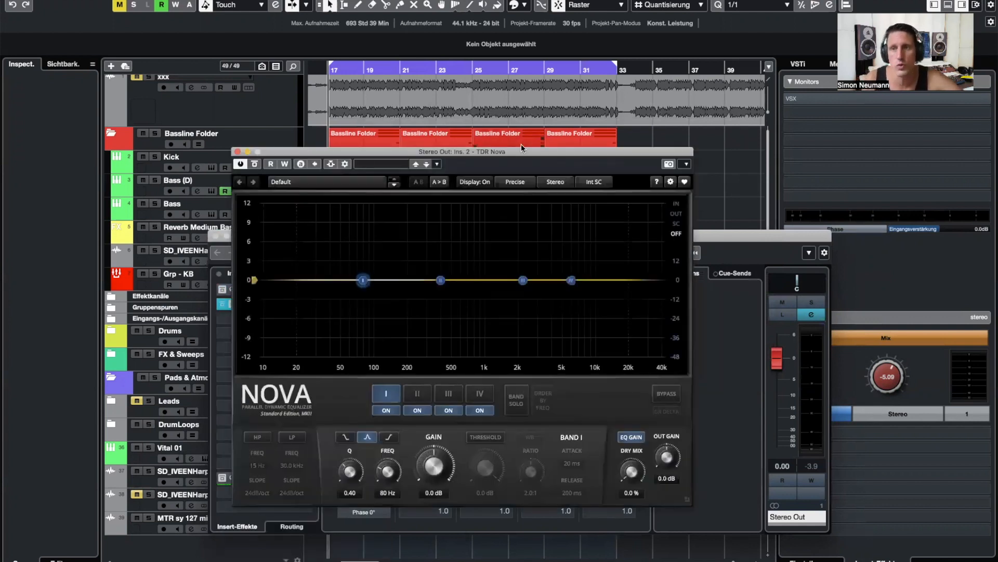
Switch off bands II, III and IV in TDR Nova, and set band I to a low shelf with its threshold enabled.
{"action": "left_click", "coordinate": [417, 410]}
{"action": "left_click", "coordinate": [448, 410]}
{"action": "left_click", "coordinate": [479, 410]}
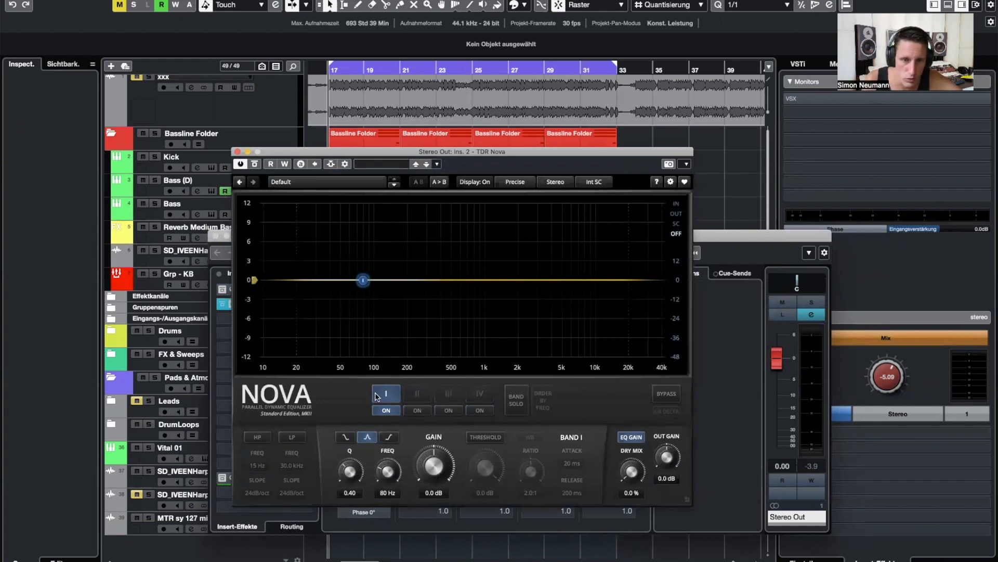
{"action": "left_click", "coordinate": [380, 397]}
{"action": "left_click", "coordinate": [387, 398]}
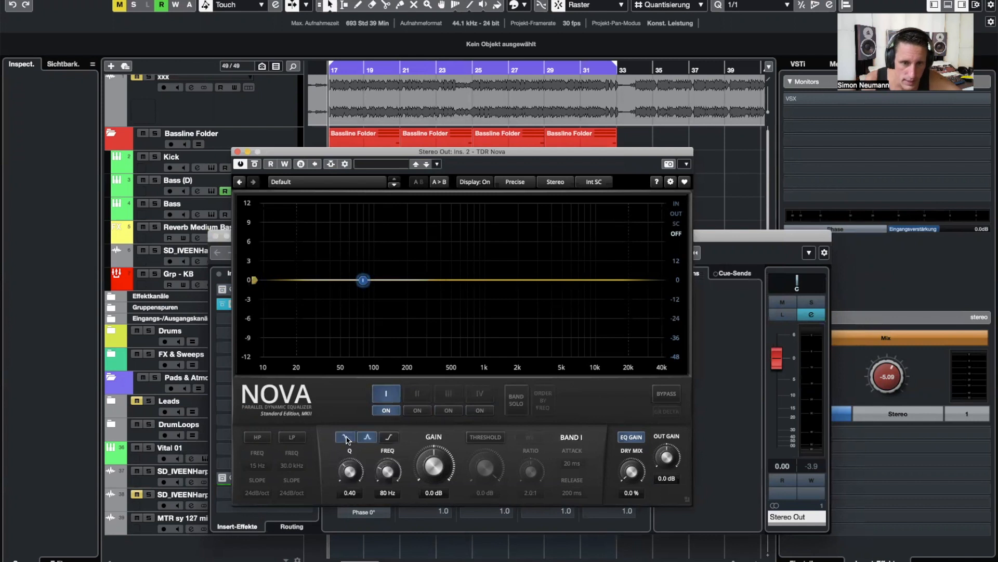
{"action": "left_click", "coordinate": [489, 438]}
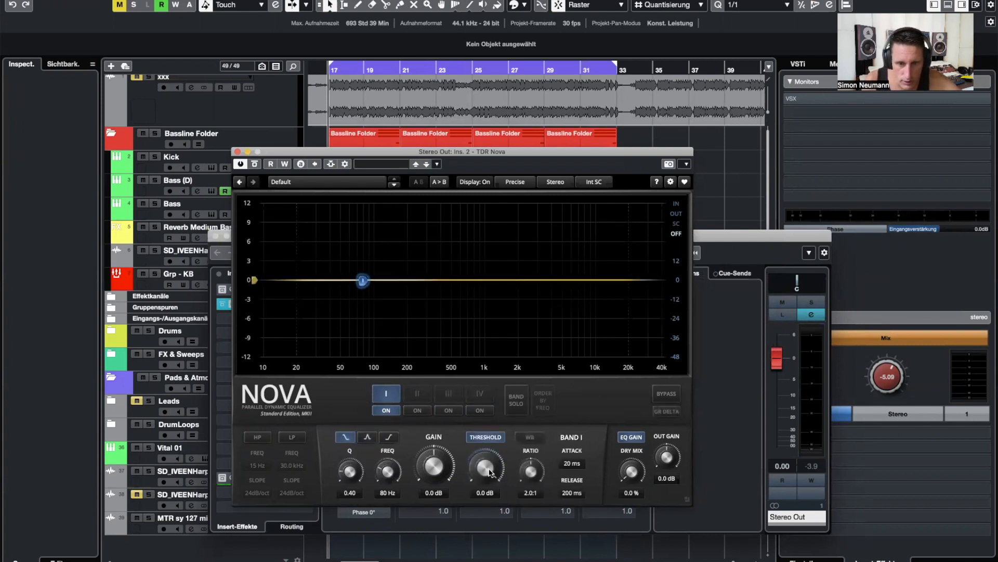
Play the track, lower band I's threshold to -20.0 dB, and close TDR Nova.
{"action": "key", "text": "space"}
{"action": "scroll", "coordinate": [493, 472], "scroll_direction": "down", "scroll_amount": 16}
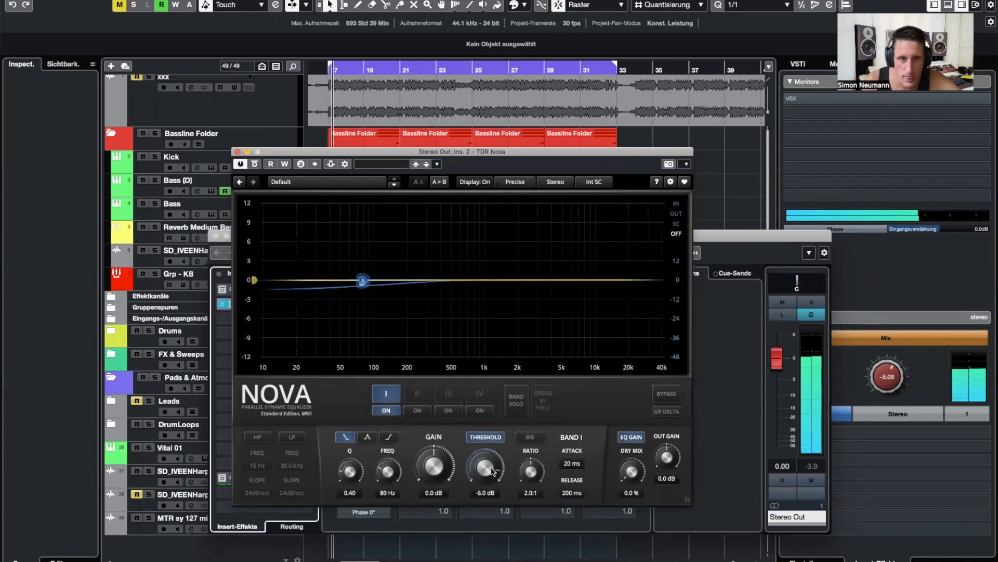
{"action": "scroll", "coordinate": [493, 471], "scroll_direction": "down", "scroll_amount": 4}
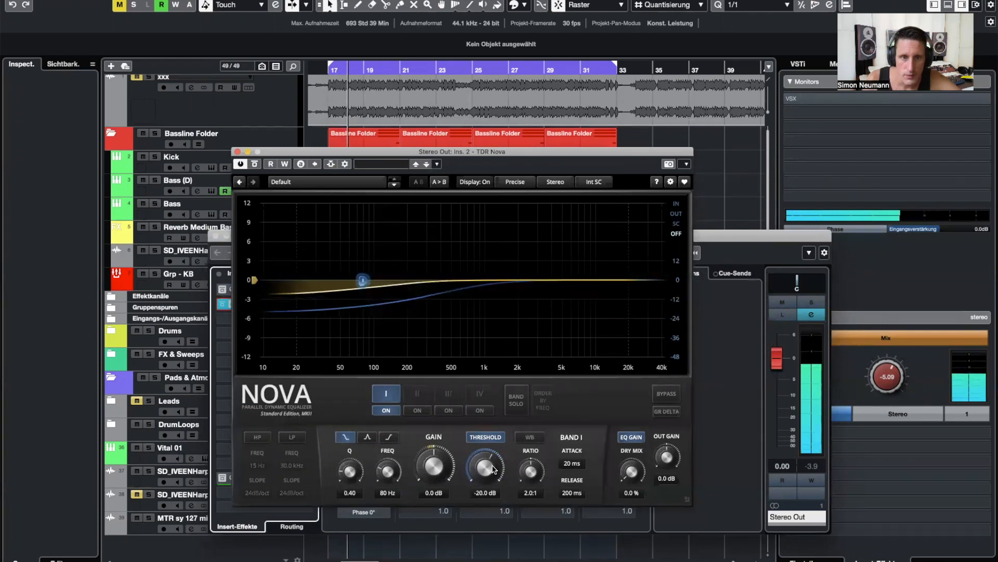
{"action": "scroll", "coordinate": [390, 473], "scroll_direction": "down", "scroll_amount": 3}
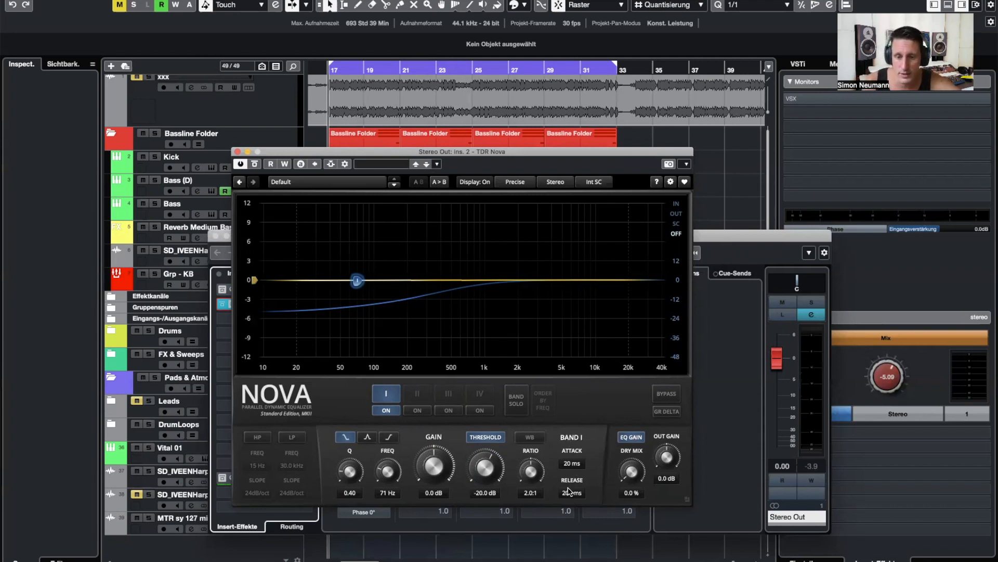
{"action": "left_click", "coordinate": [238, 151]}
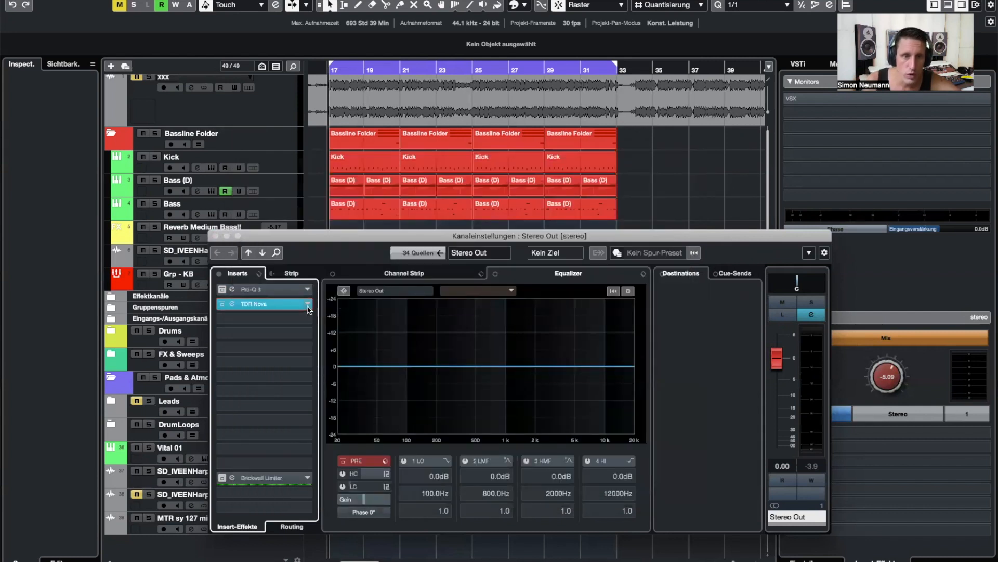
Replace TDR Nova in the second insert slot with Pro-MB.
{"action": "left_click", "coordinate": [309, 305]}
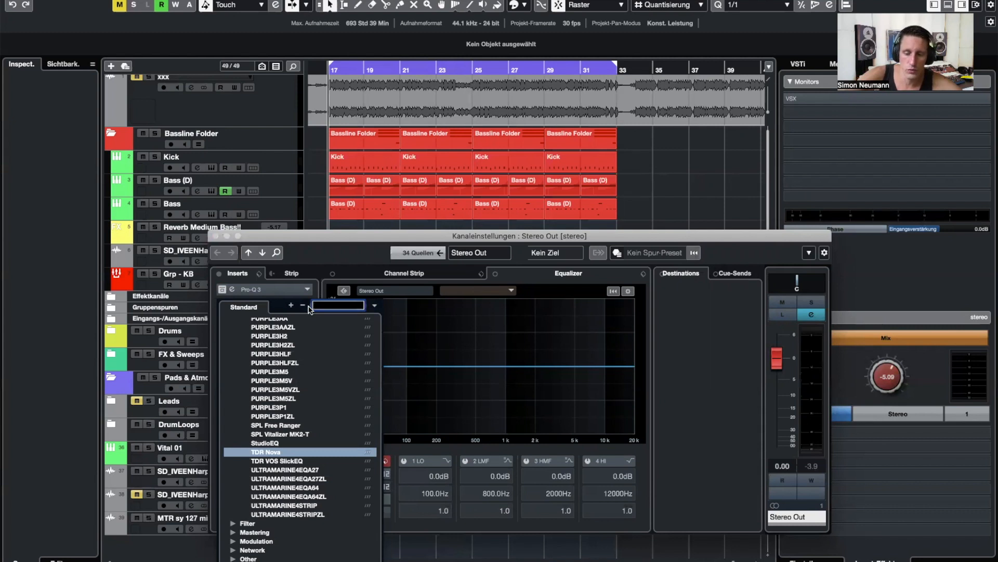
{"action": "type", "text": "pro"}
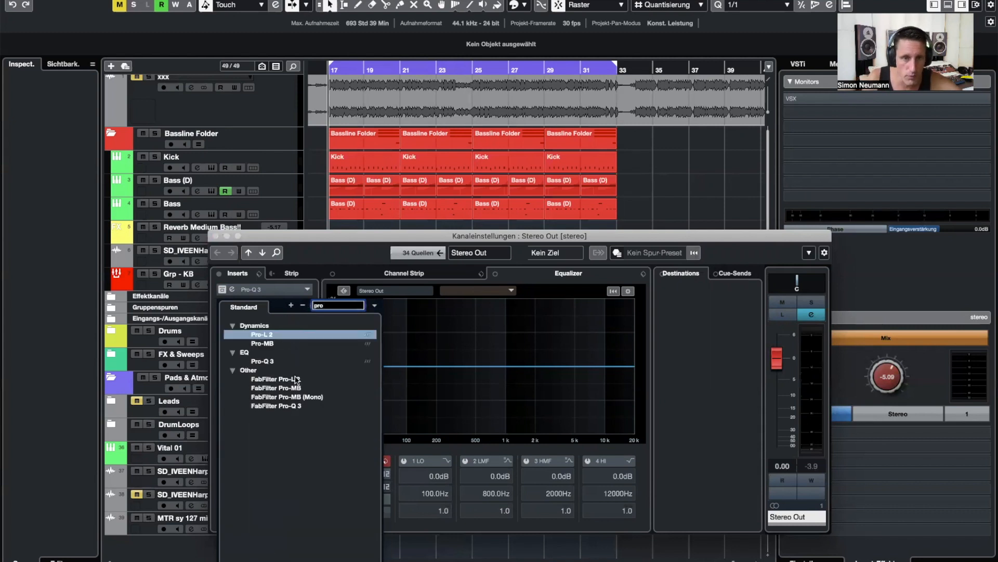
{"action": "left_click", "coordinate": [285, 343]}
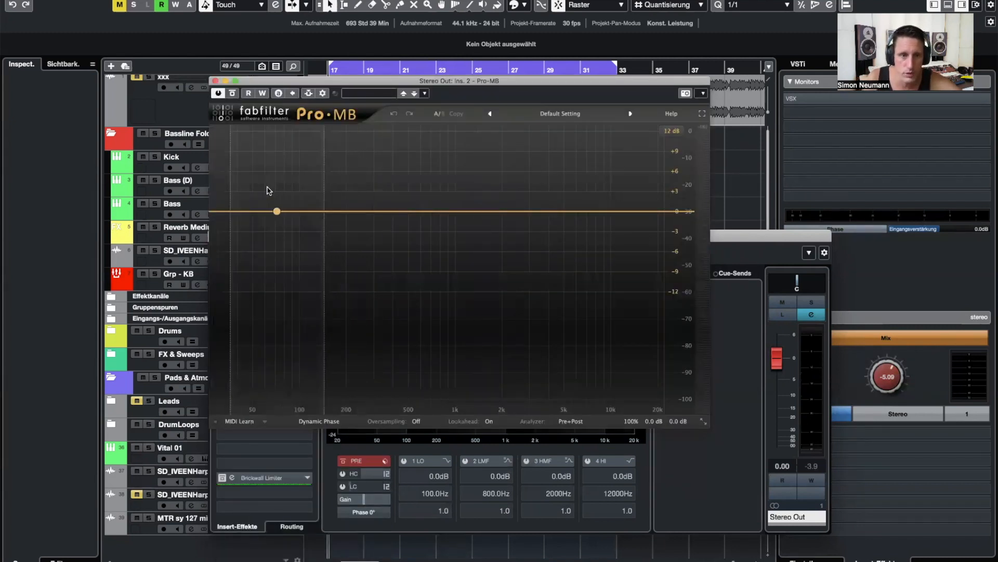
Load the Pro-MB preset ZM - Mastering Start 01 and delete its high-frequency band.
{"action": "left_click", "coordinate": [369, 95]}
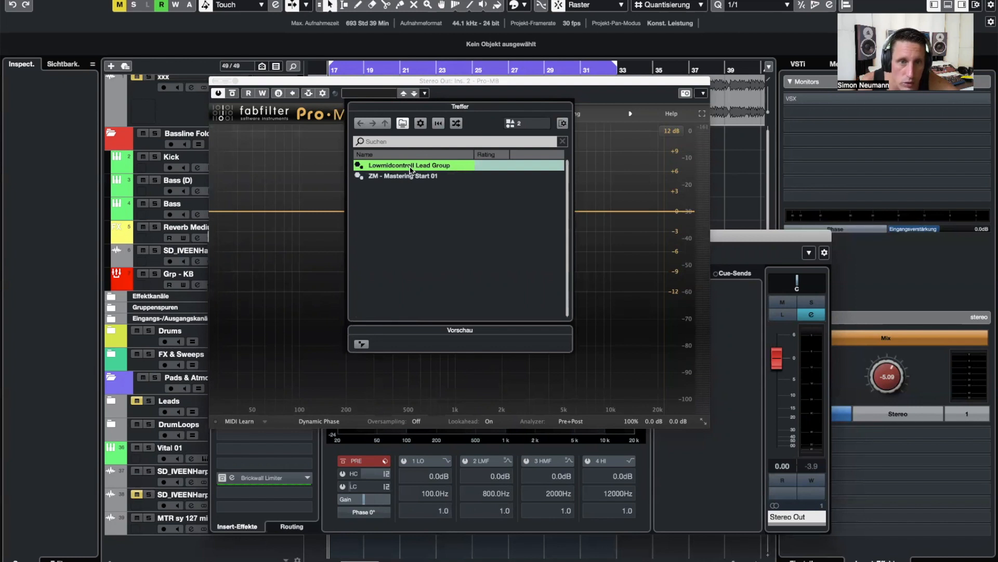
{"action": "double_click", "coordinate": [411, 165]}
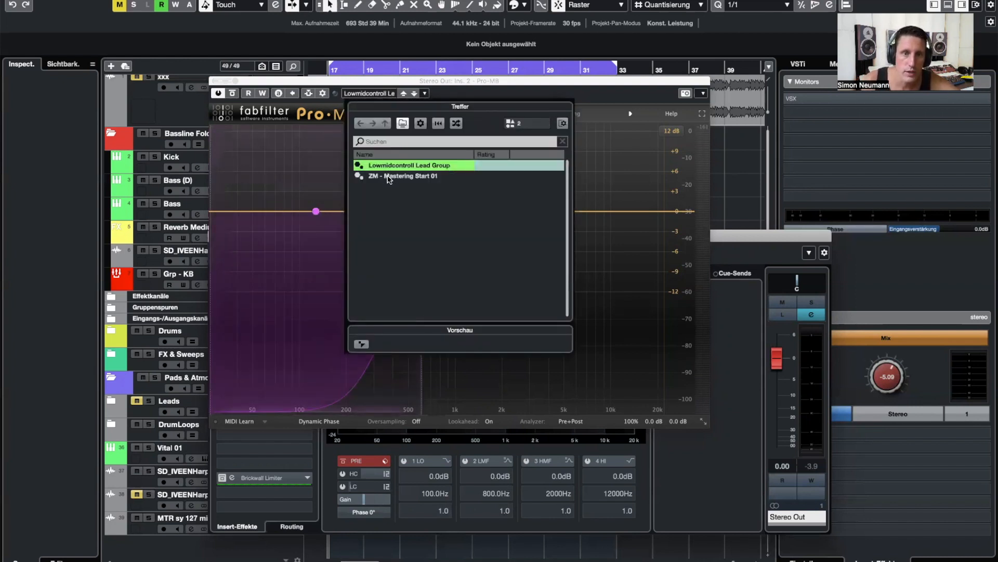
{"action": "double_click", "coordinate": [387, 177]}
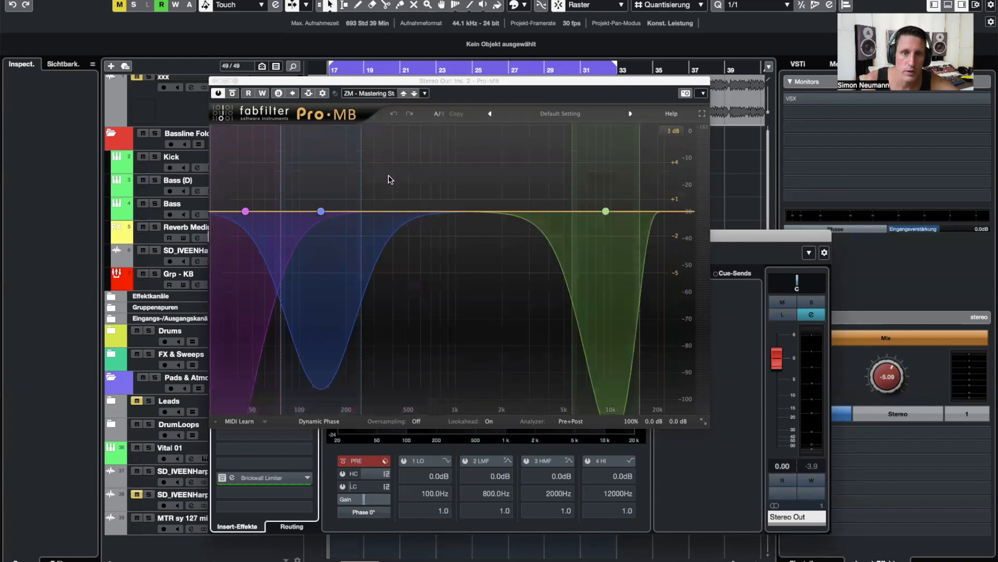
{"action": "left_click", "coordinate": [604, 211]}
{"action": "key", "text": "Delete"}
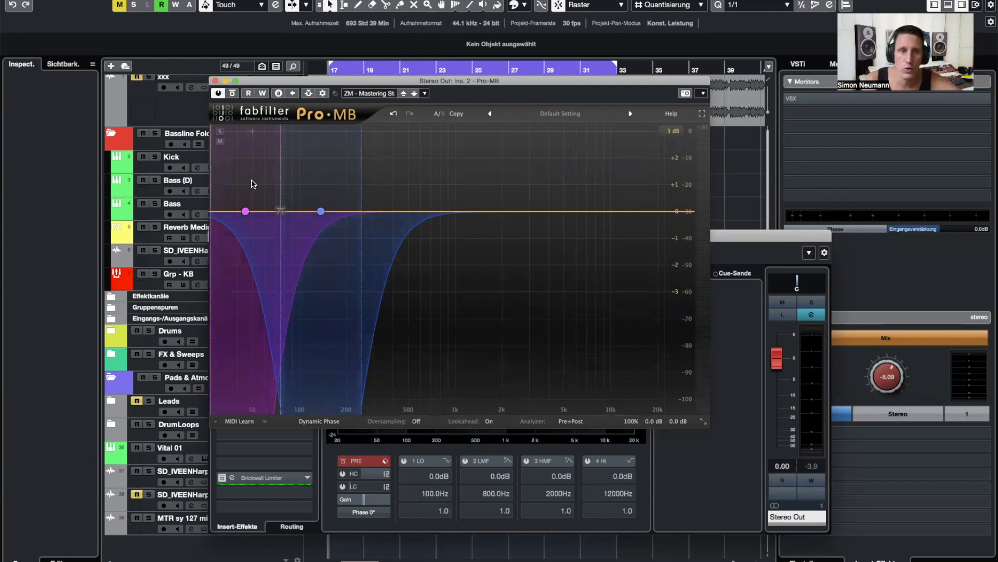
Examine the two remaining low bands in Pro-MB, then close and reopen the plug-in window.
{"action": "left_click", "coordinate": [258, 191]}
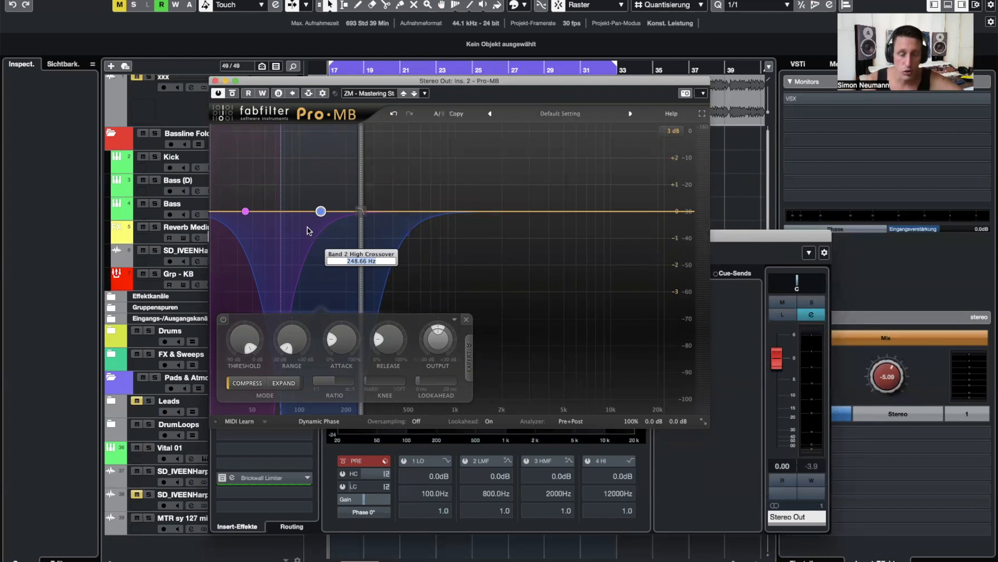
{"action": "left_click", "coordinate": [216, 81]}
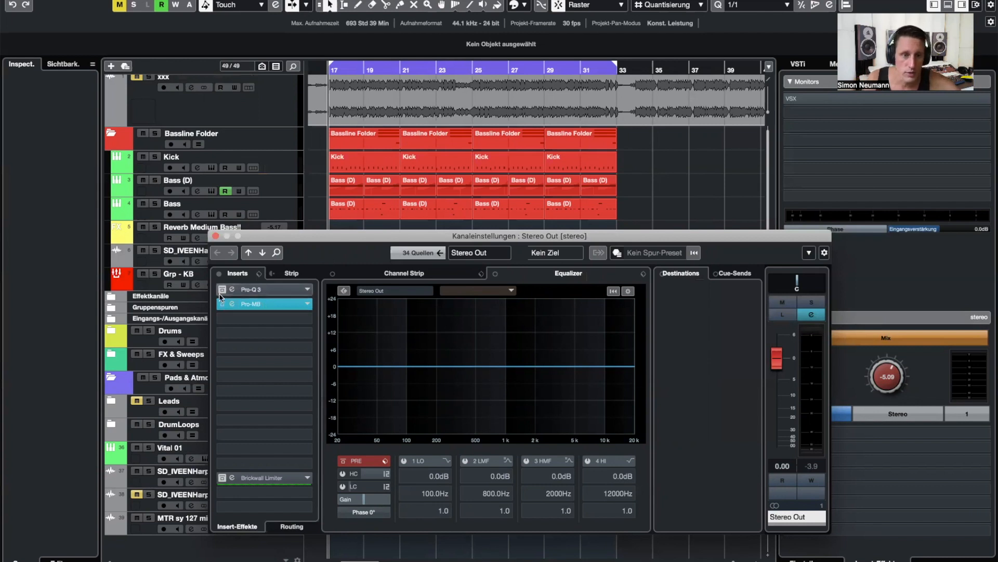
{"action": "left_click", "coordinate": [232, 303]}
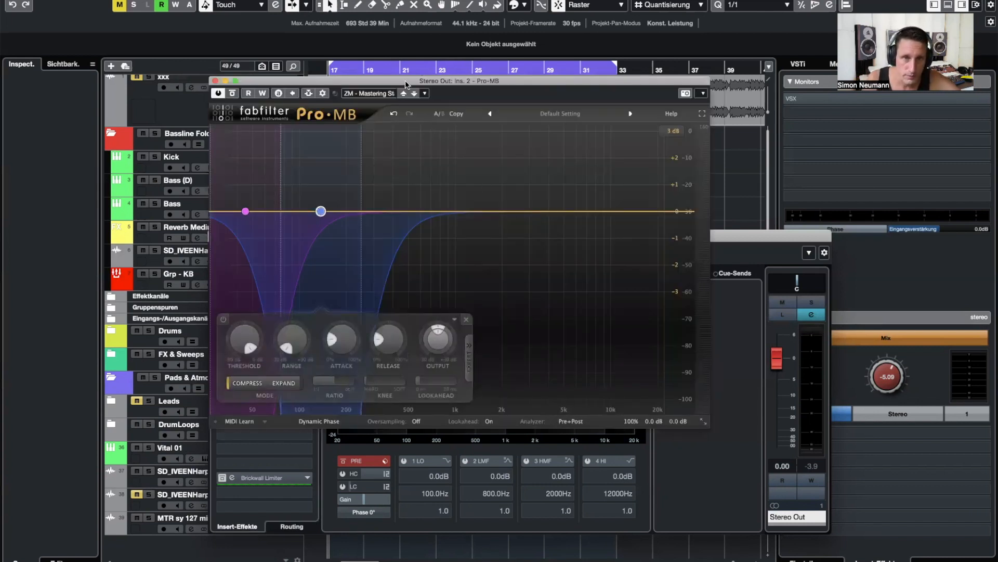
Move the Pro-MB window clear of the insert list, select the lowest band, and view the gain display range options.
{"action": "left_click_drag", "start_coordinate": [406, 81], "coordinate": [526, 93]}
{"action": "left_click", "coordinate": [379, 272]}
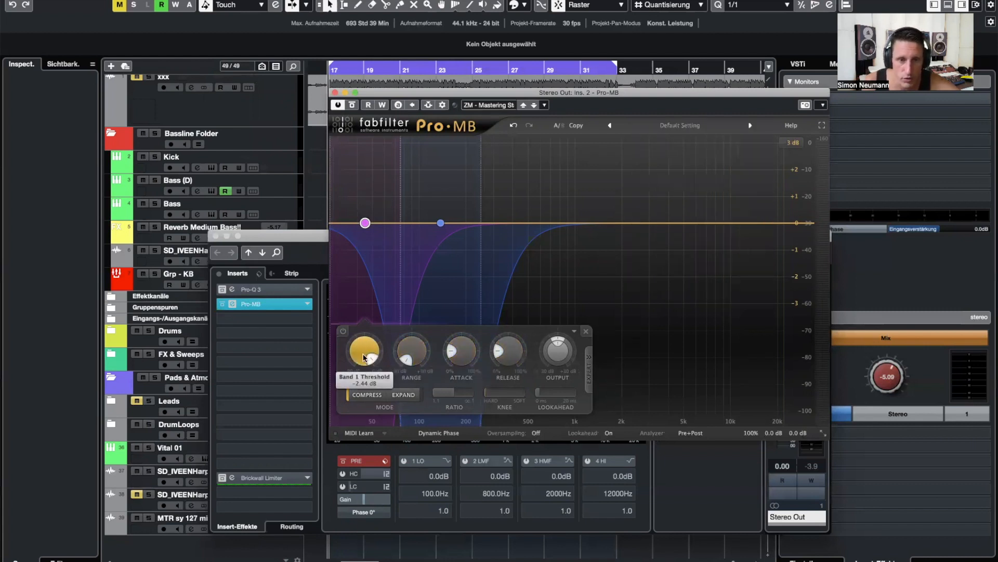
{"action": "left_click", "coordinate": [793, 142]}
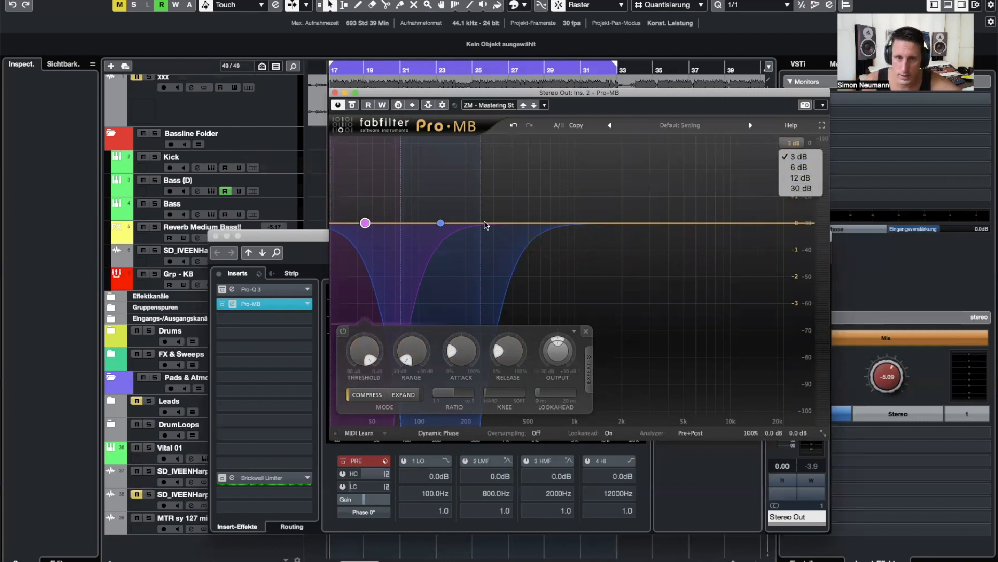
{"action": "left_click", "coordinate": [483, 94]}
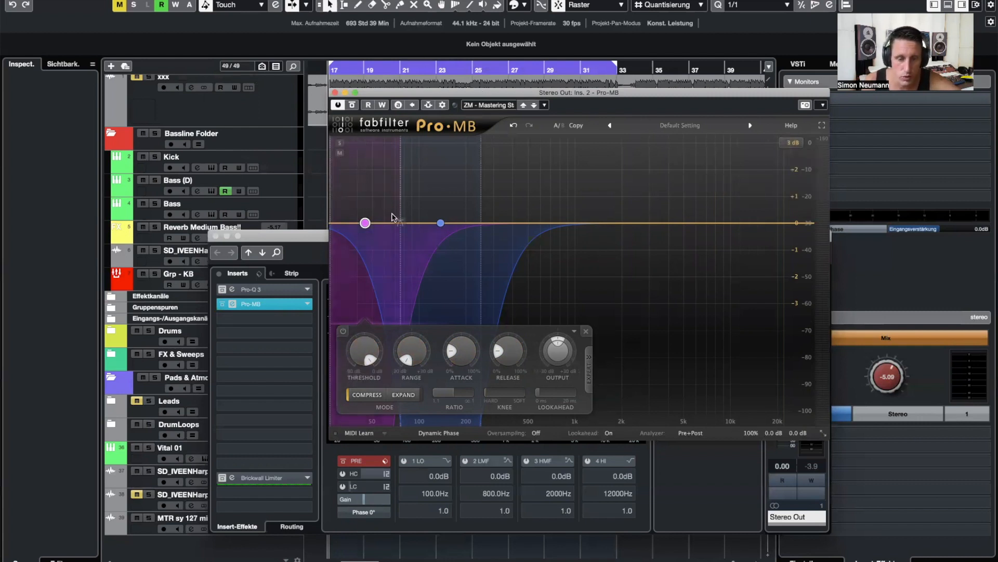
Play the track, lower the thresholds of both low bands, set Pro-MB's mix to 110%, and close the plug-in window.
{"action": "key", "text": "space"}
{"action": "left_click_drag", "start_coordinate": [363, 354], "coordinate": [368, 387]}
{"action": "left_click", "coordinate": [440, 223]}
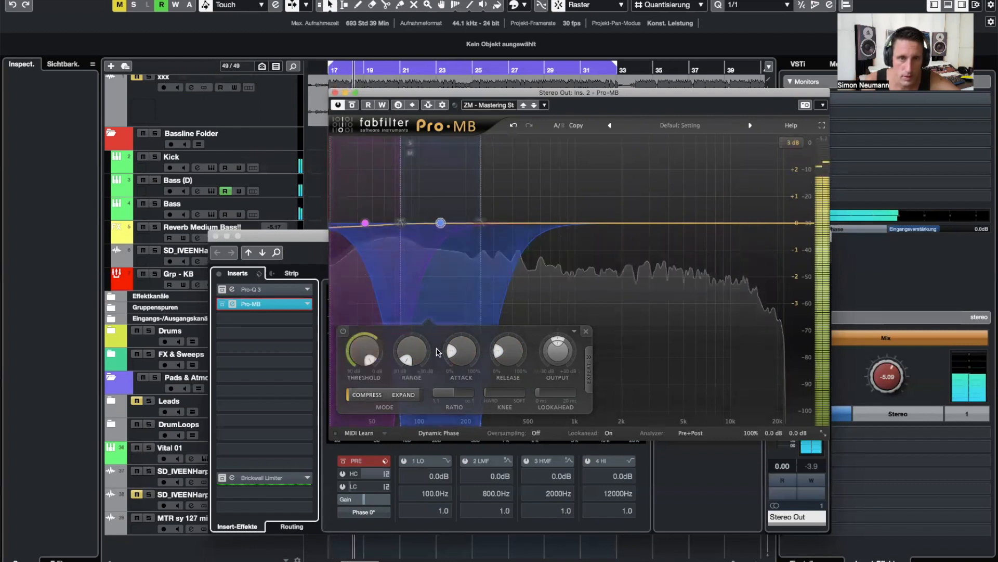
{"action": "left_click_drag", "start_coordinate": [363, 353], "coordinate": [379, 379]}
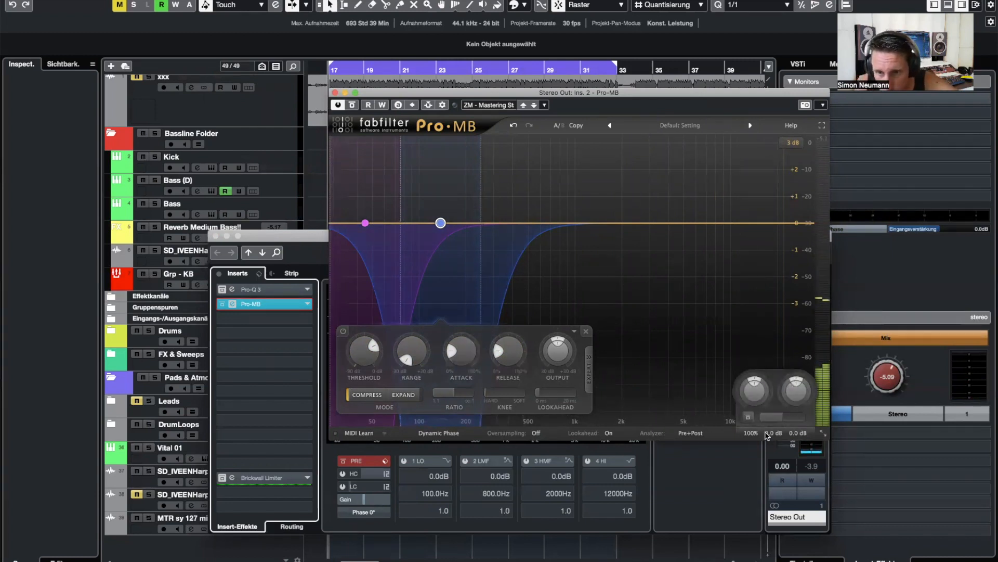
{"action": "left_click_drag", "start_coordinate": [751, 458], "coordinate": [754, 482]}
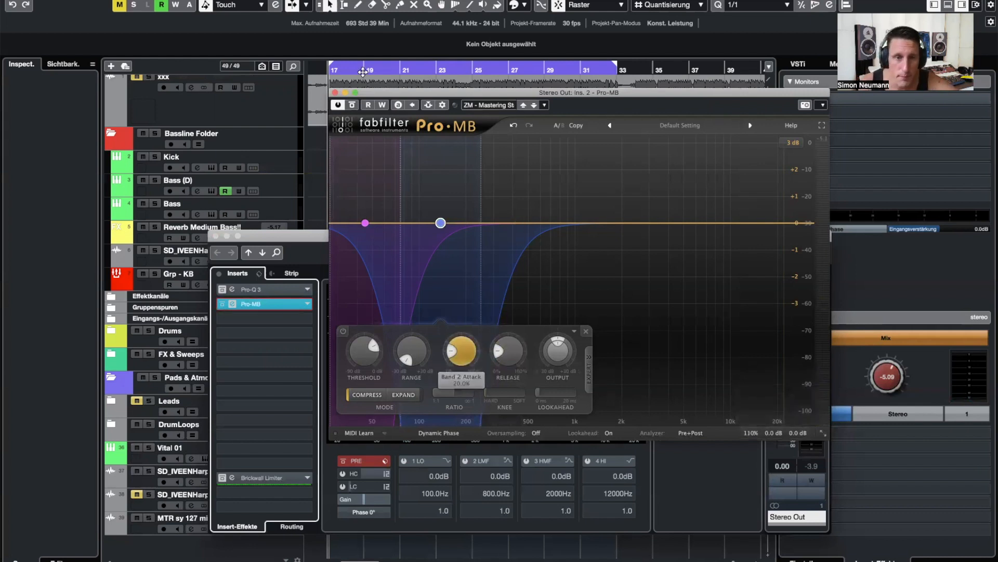
{"action": "left_click", "coordinate": [335, 92]}
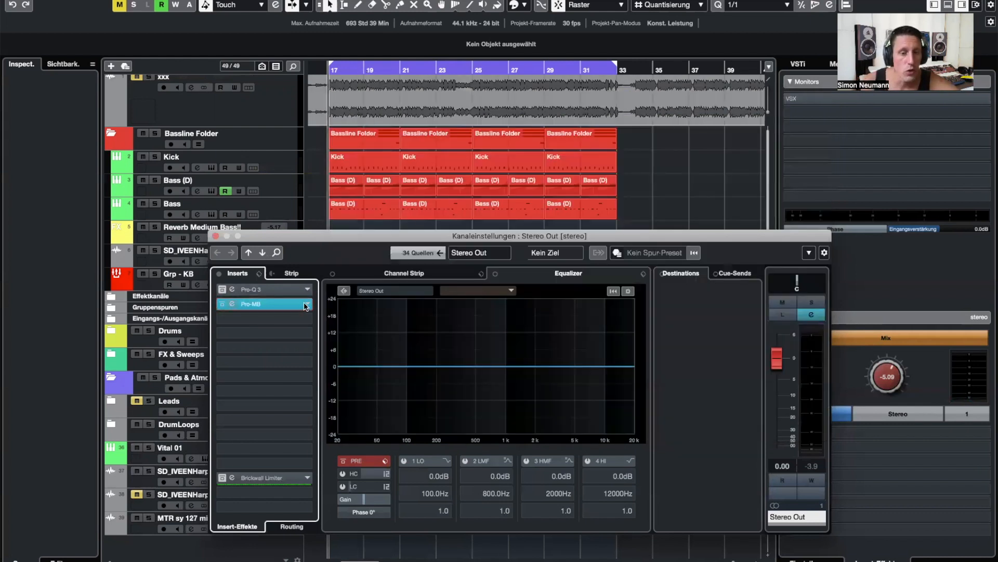
Replace Pro-MB in the second insert slot with Dangerous BAX EQ Master, discarding the Pro-MB changes.
{"action": "left_click", "coordinate": [308, 305]}
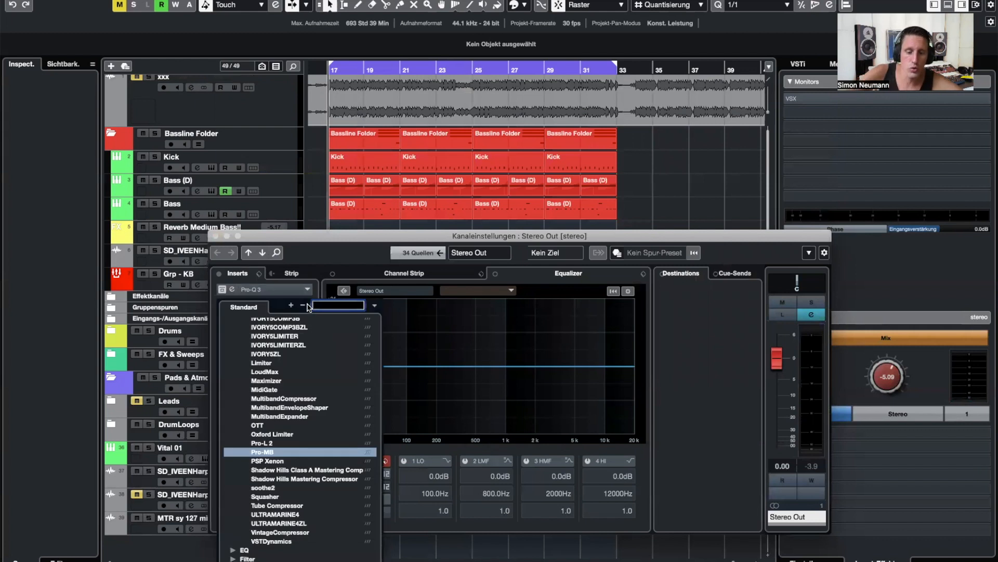
{"action": "type", "text": "b"}
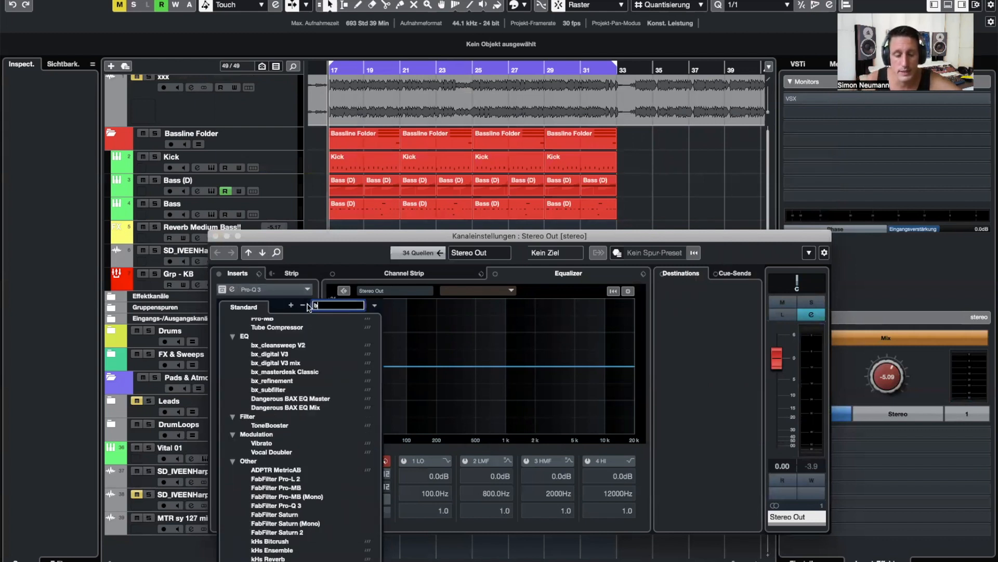
{"action": "type", "text": "ax"}
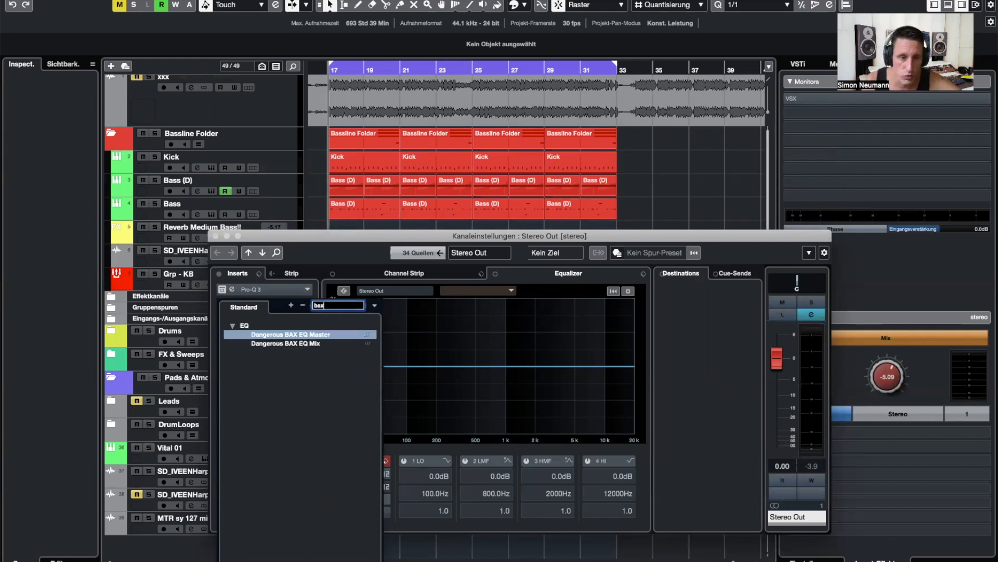
{"action": "left_click", "coordinate": [326, 338]}
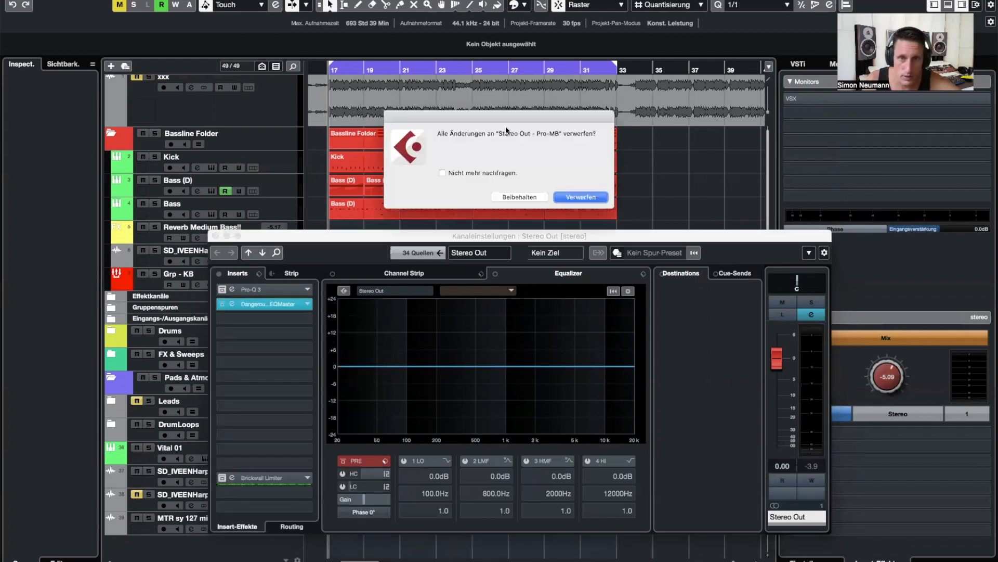
{"action": "left_click", "coordinate": [581, 197]}
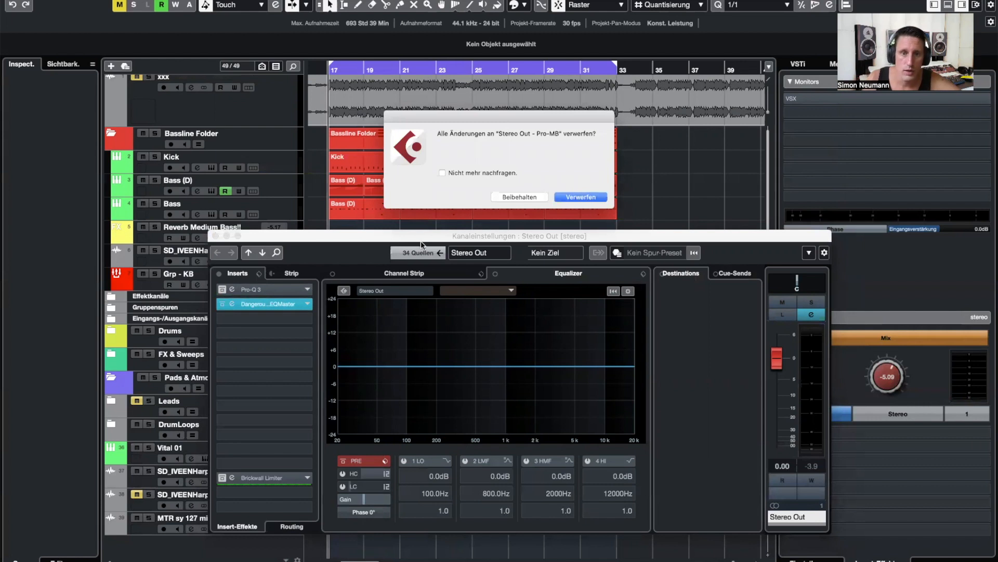
Reposition the BAX EQ window and lower the low-frequency shelf level on the linked channels.
{"action": "left_click_drag", "start_coordinate": [320, 161], "coordinate": [355, 229]}
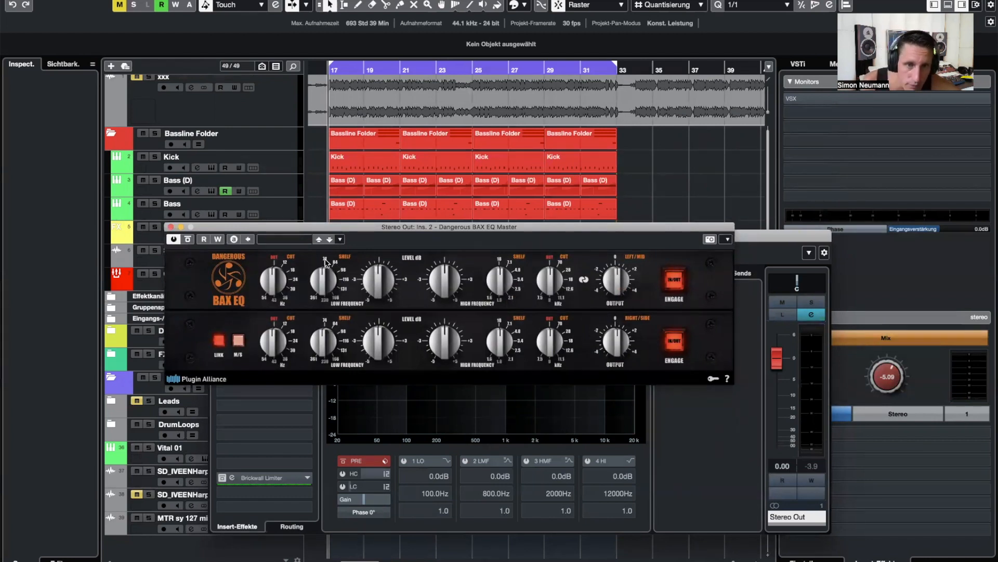
{"action": "mouse_move", "coordinate": [380, 281]}
{"action": "left_mouse_down"}
{"action": "mouse_move", "coordinate": [381, 293]}
{"action": "mouse_move", "coordinate": [381, 282]}
{"action": "left_mouse_up"}
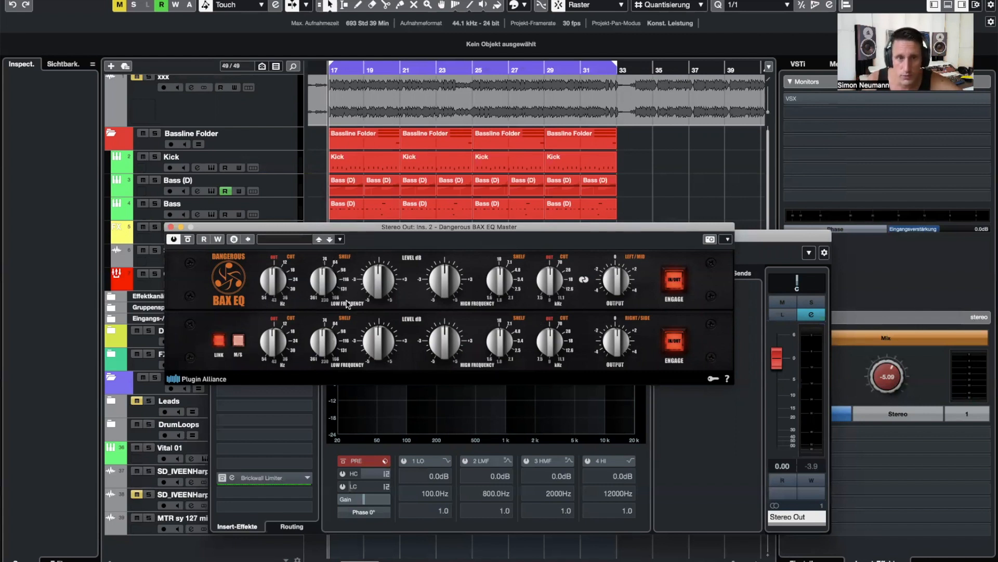
{"action": "left_click_drag", "start_coordinate": [387, 276], "coordinate": [393, 290]}
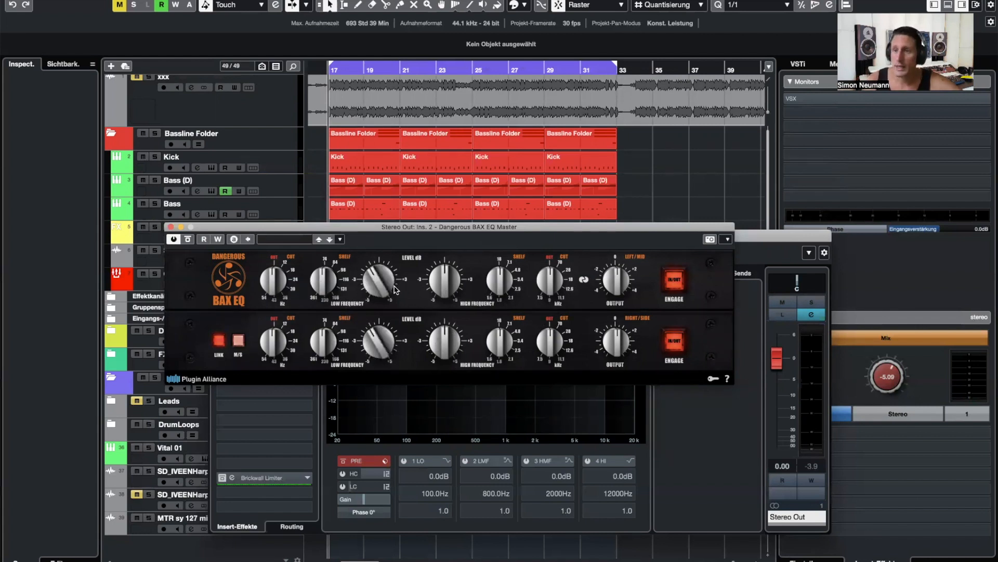